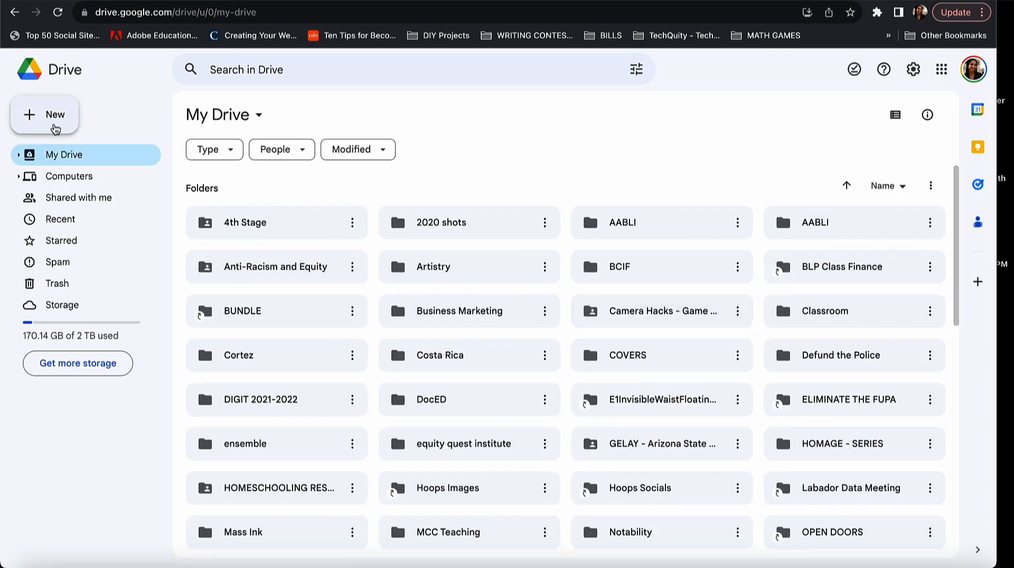
Create a new blank Google Form from Google Drive's New menu.
left_click(56, 129)
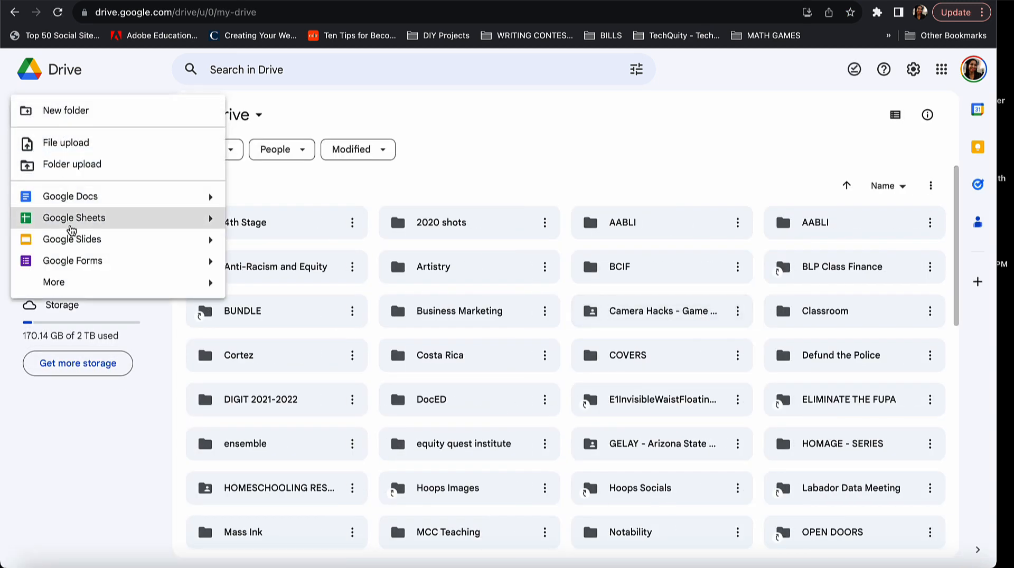
left_click(69, 267)
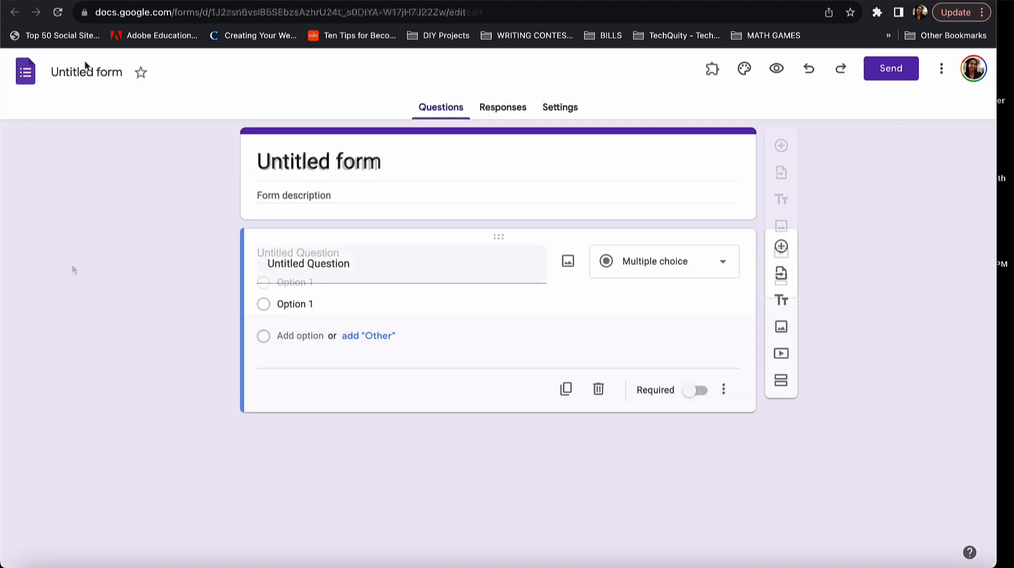
Title the form 'Digital Advocacy Survey' and describe its aim: how college students use digital tools.
left_click(83, 74)
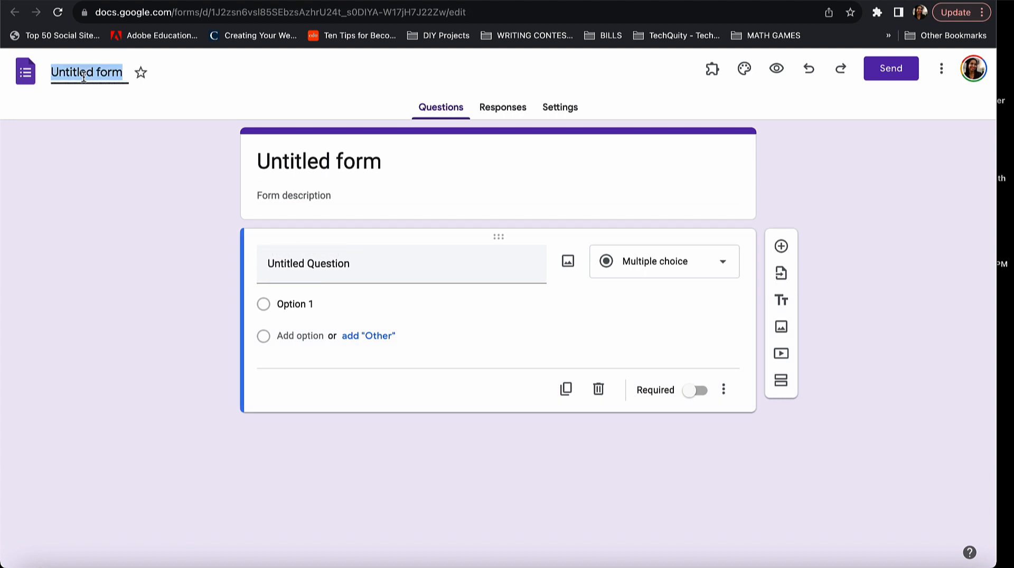
type("Digital Ad")
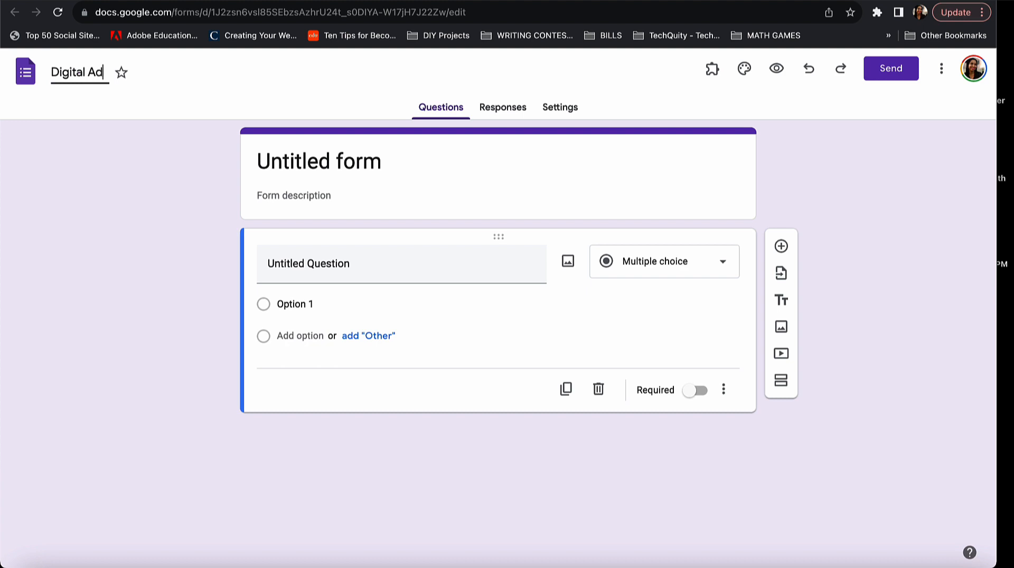
type("vocacy Survey")
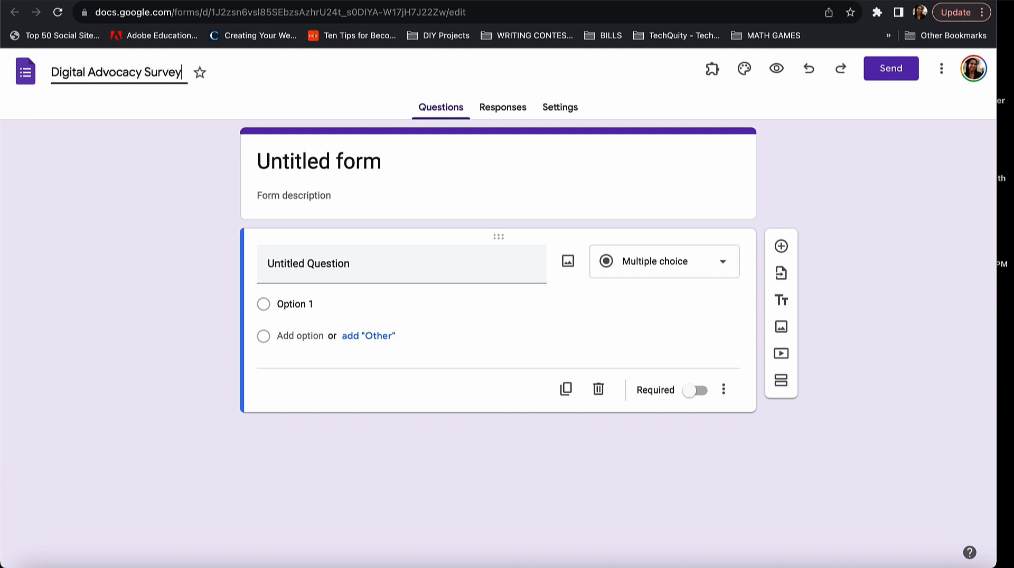
left_click(306, 156)
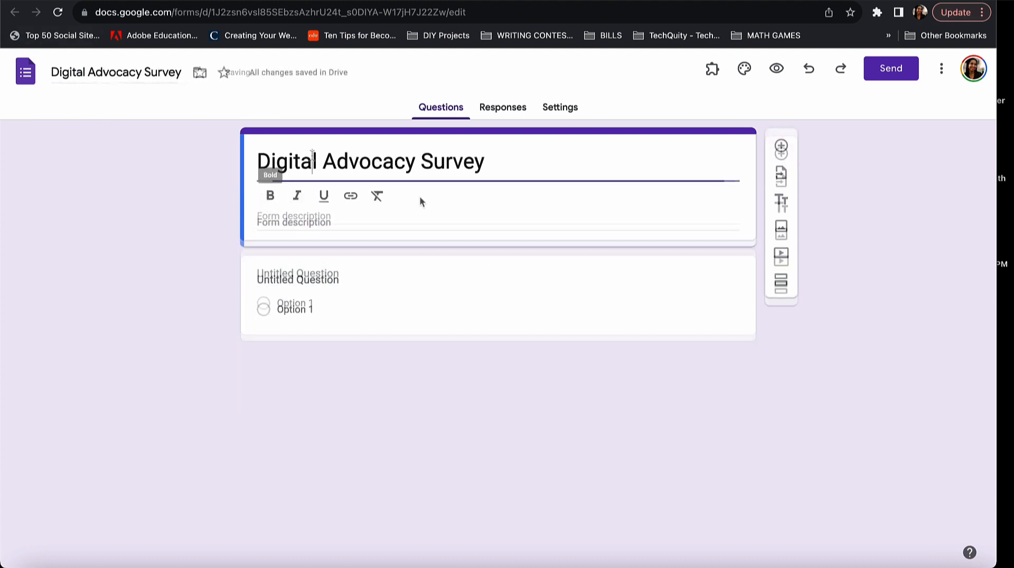
left_click(310, 221)
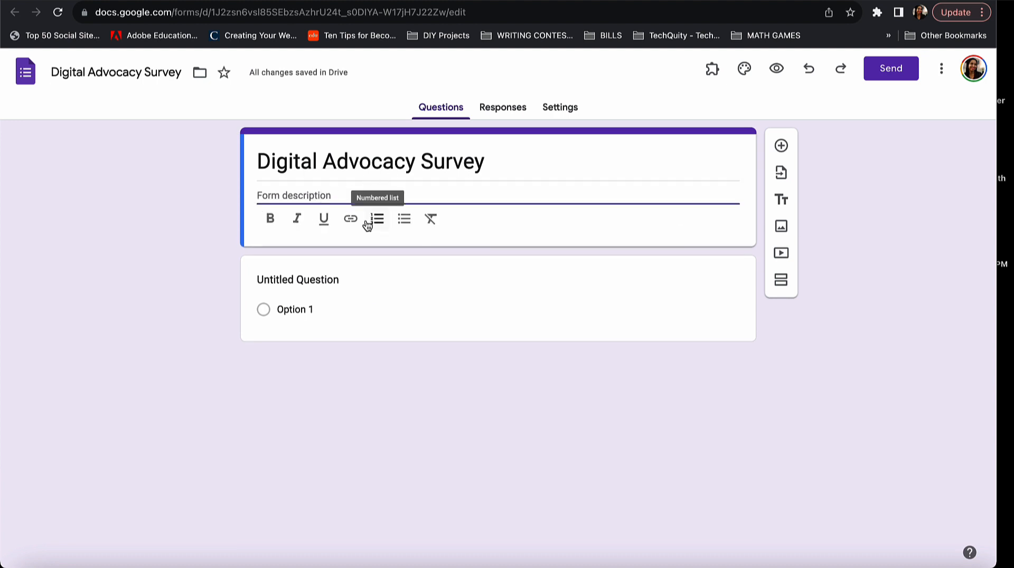
type("This sur")
left_click(573, 325)
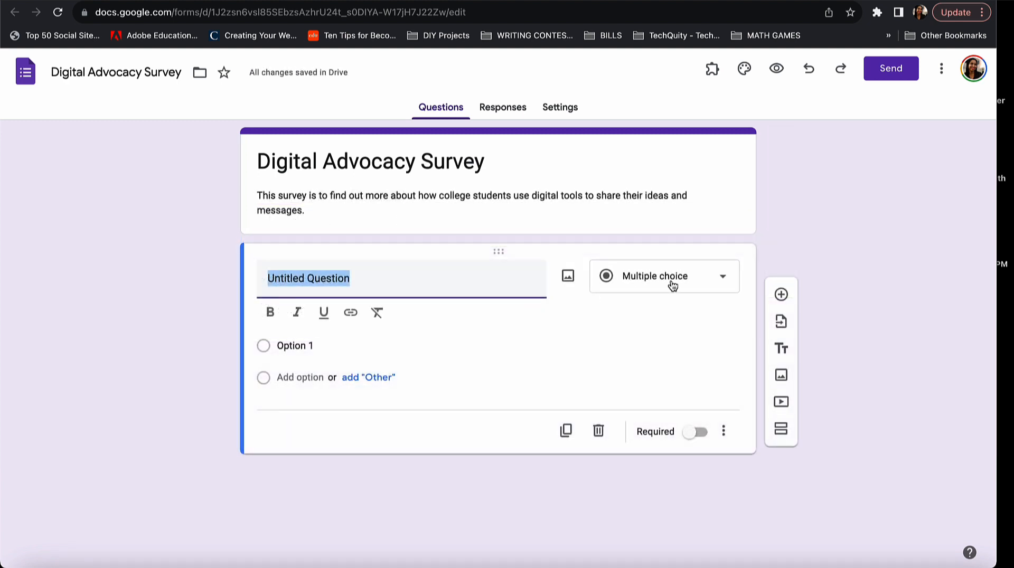
Write the first question 'In your own words, what is Justice?' with a lowercase 'what'.
left_click(714, 283)
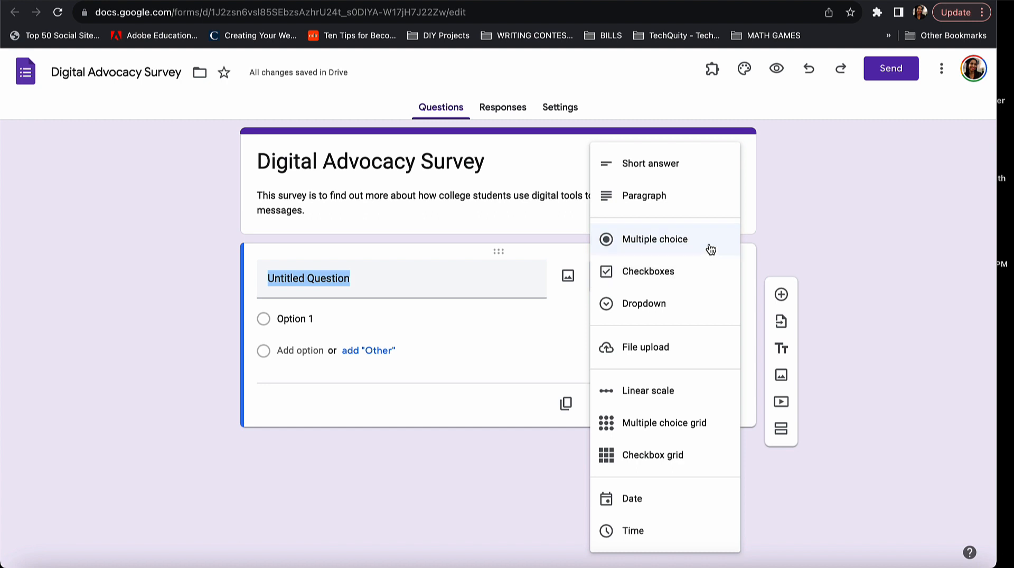
left_click(434, 279)
type("What is Justice?")
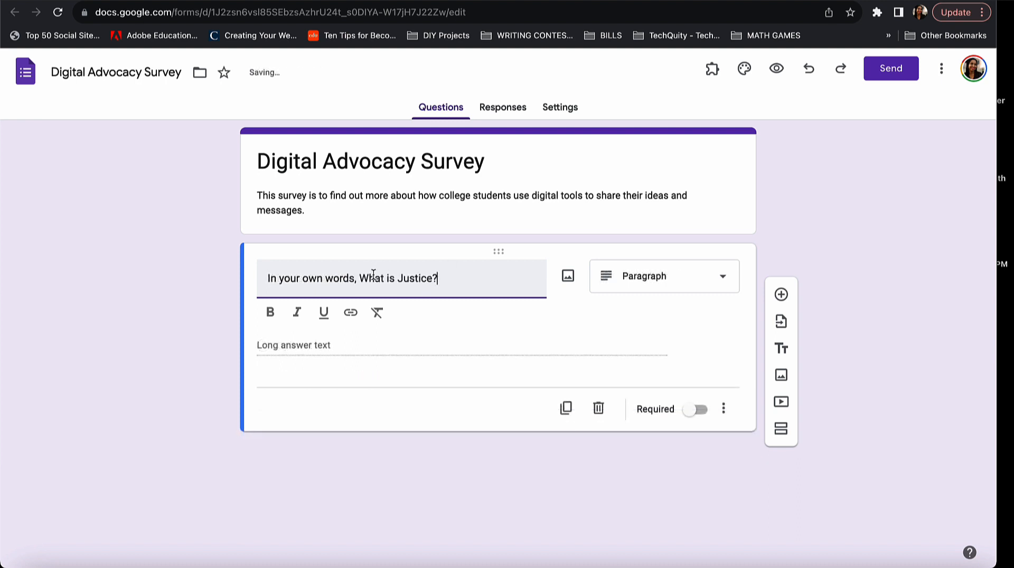
left_click(376, 278)
key("BackSpace")
type("w")
left_click(454, 287)
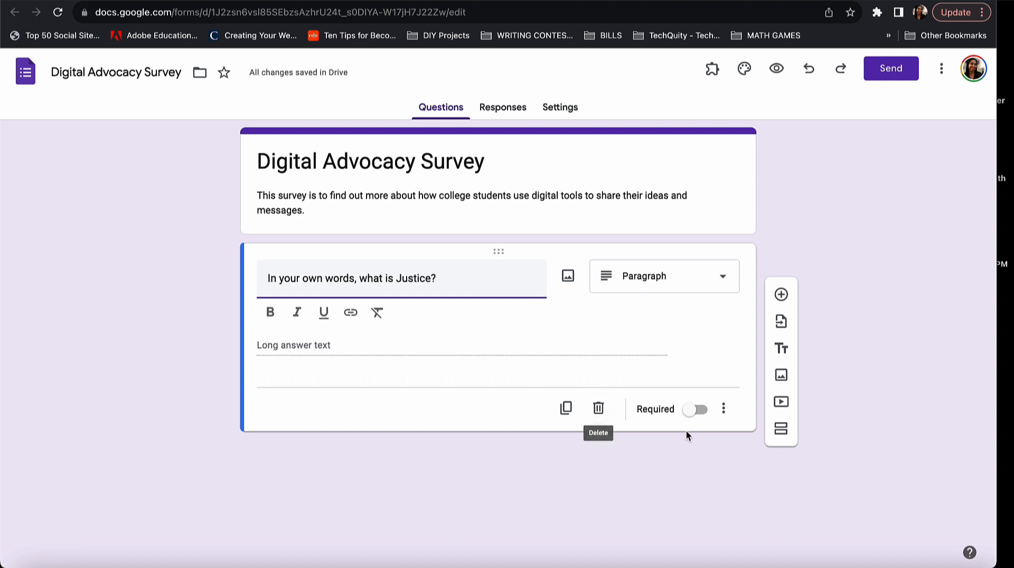
Make the Justice question required with a Paragraph answer type.
left_click(689, 412)
left_click(683, 280)
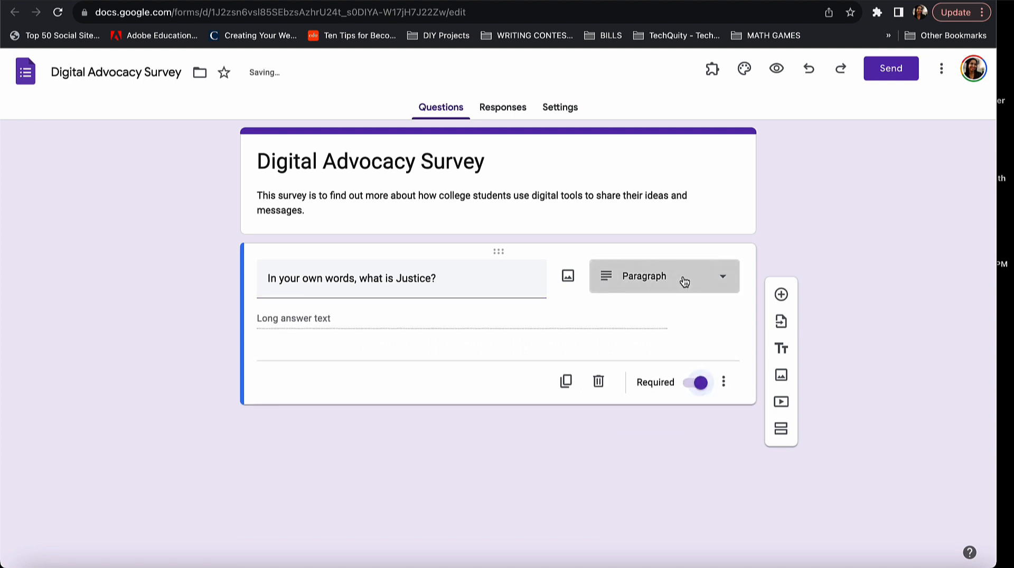
left_click(816, 213)
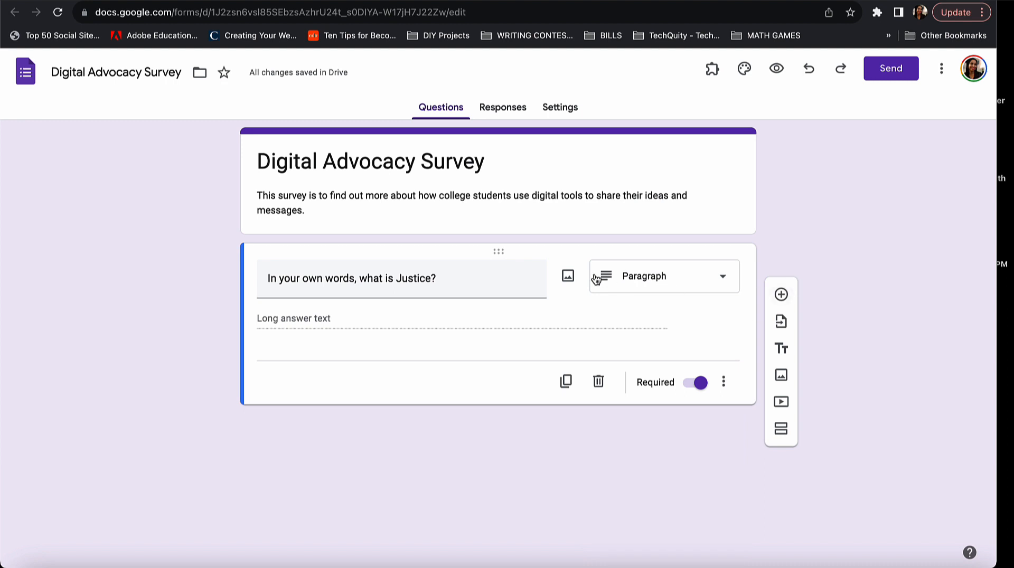
left_click(569, 280)
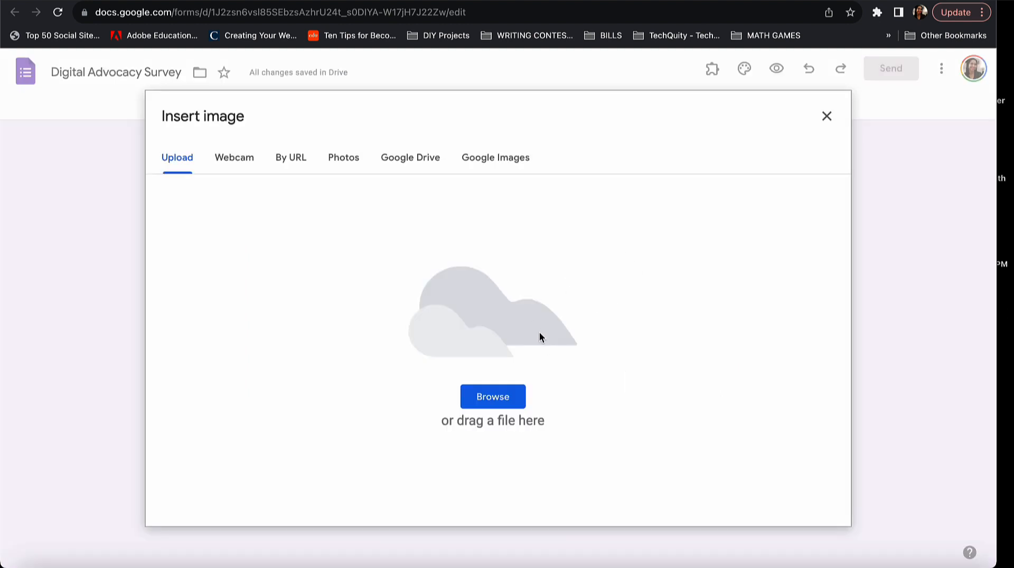
left_click(355, 168)
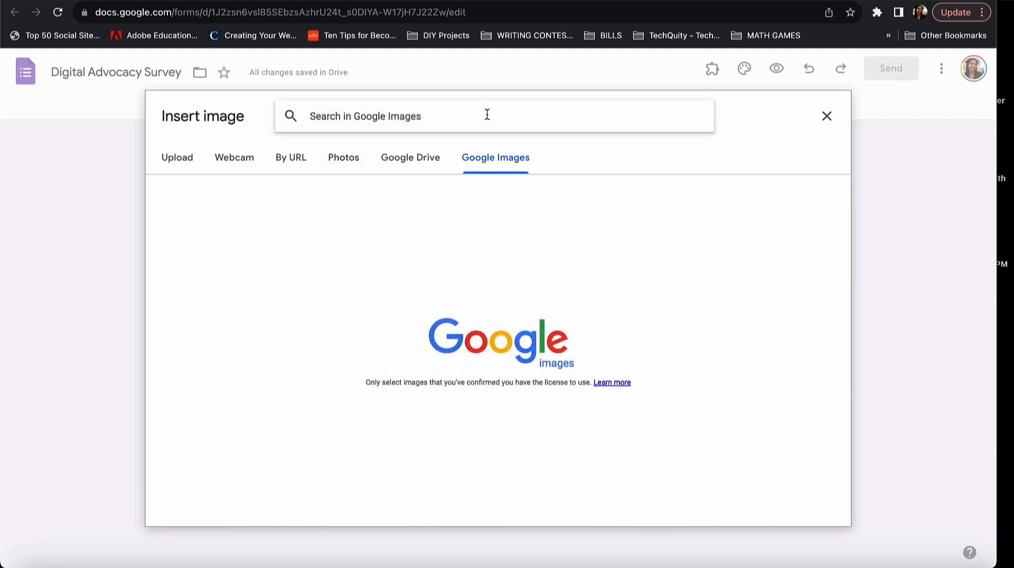
type("social justice")
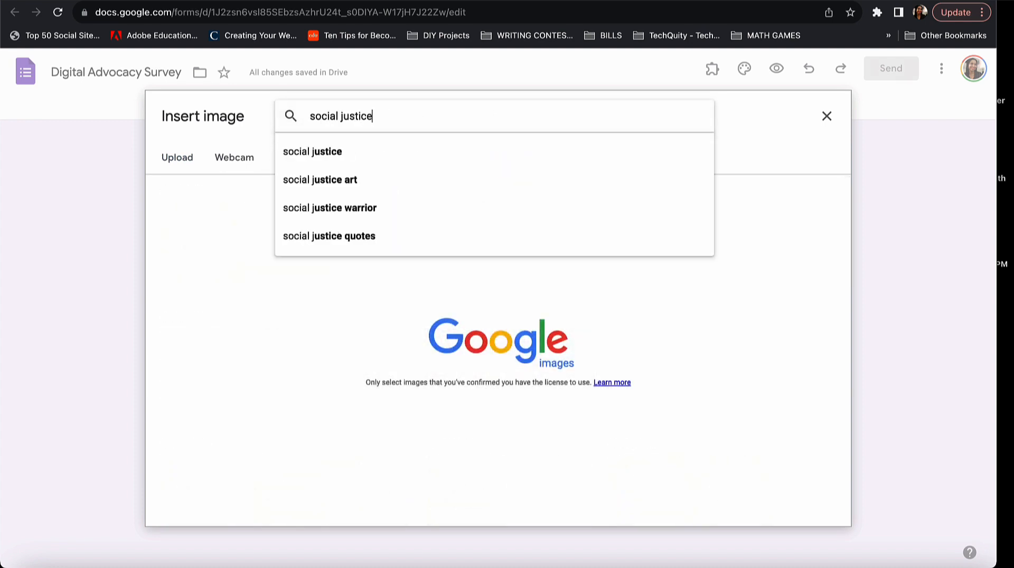
key("Return")
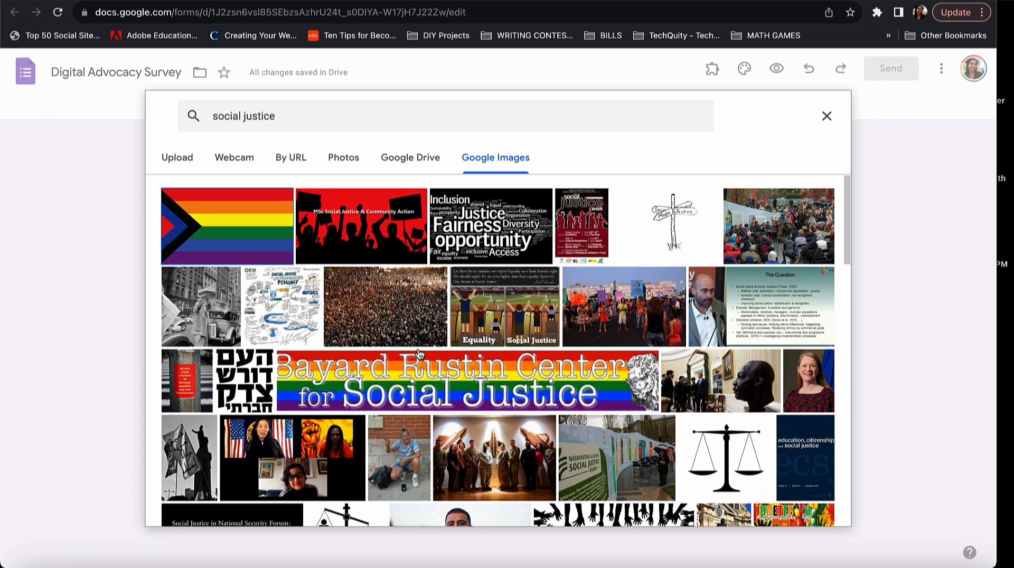
scroll(420, 353, "down", 1)
scroll(420, 354, "down", 4)
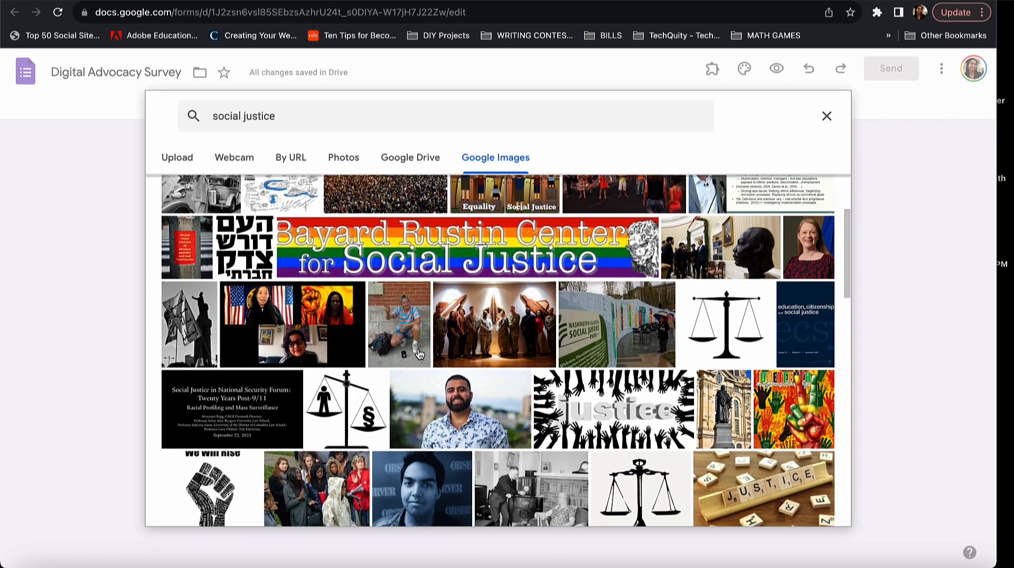
scroll(419, 354, "down", 5)
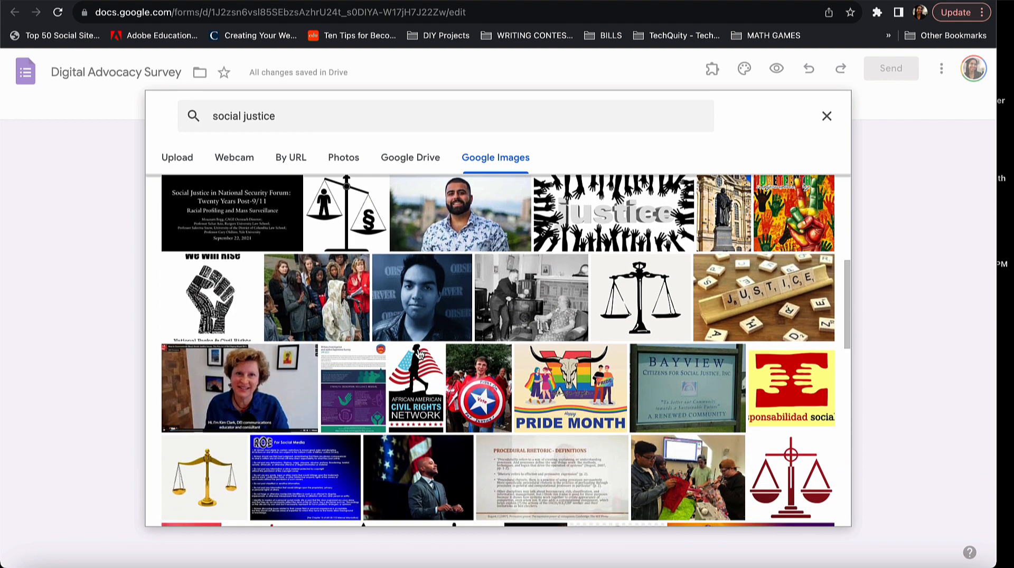
scroll(420, 353, "down", 6)
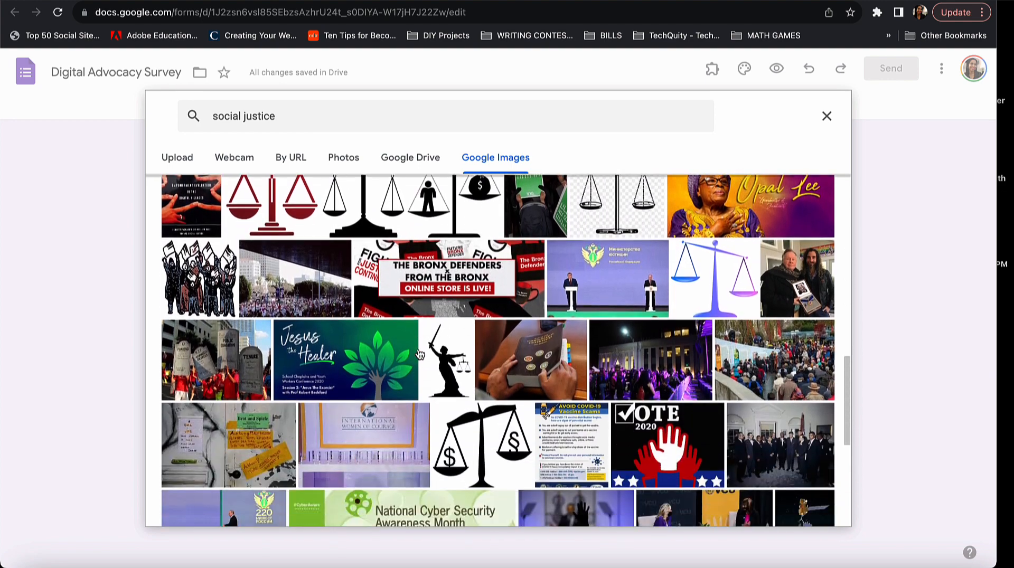
scroll(420, 354, "down", 2)
scroll(417, 357, "up", 15)
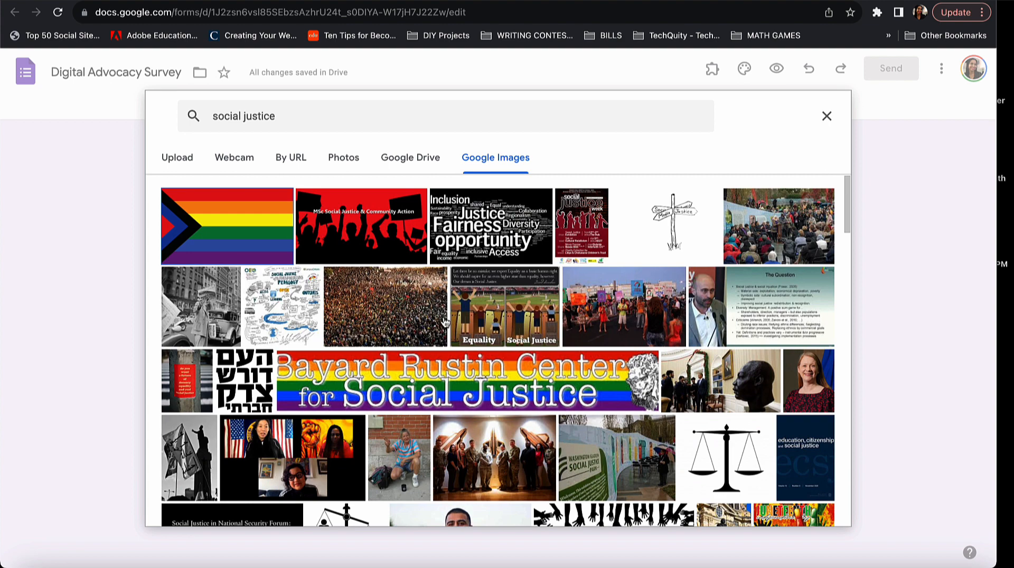
scroll(475, 349, "down", 1)
scroll(477, 350, "down", 3)
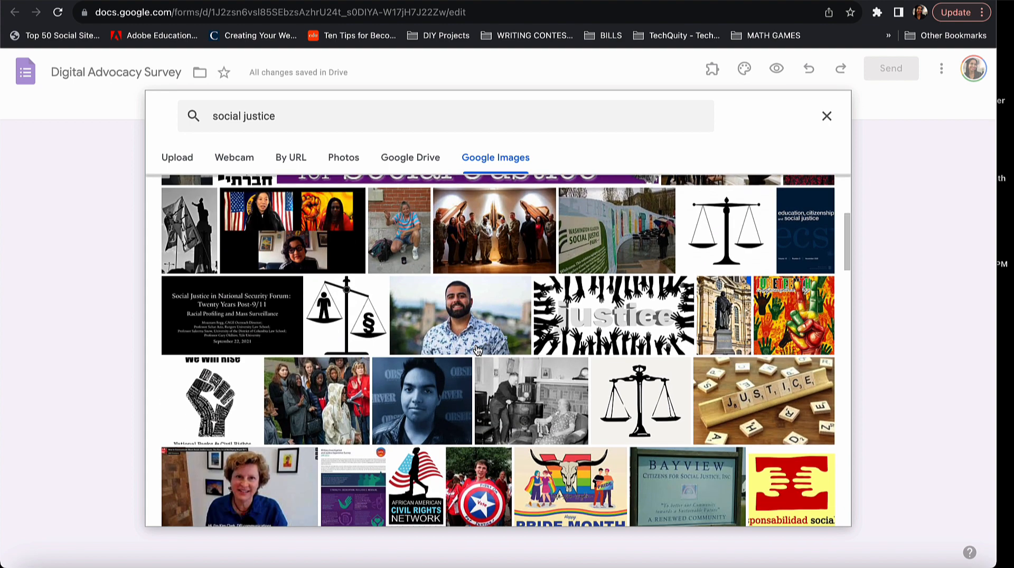
left_click(826, 116)
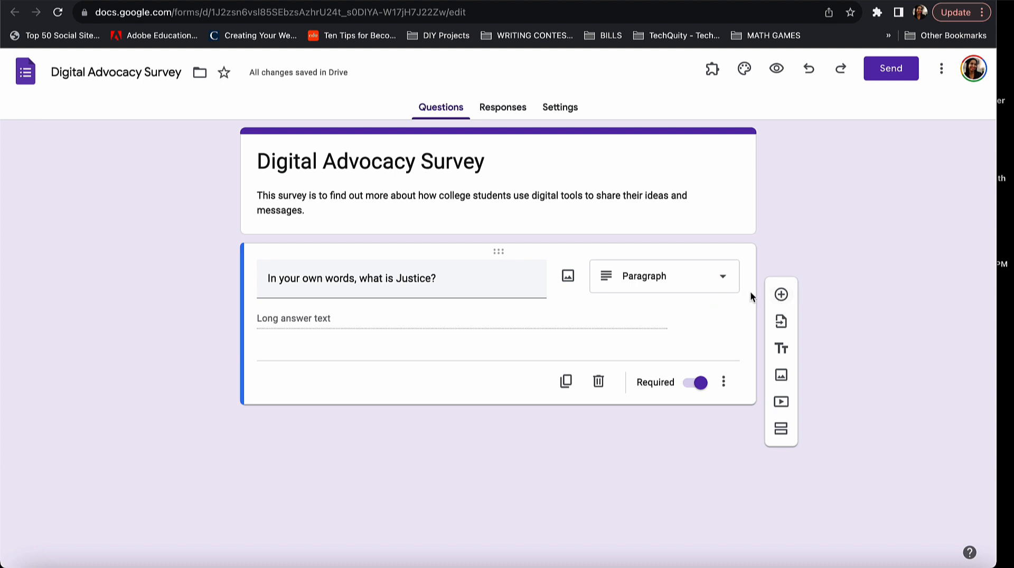
Add a second question as a 1–5 linear scale rating how important social justice is.
left_click(781, 294)
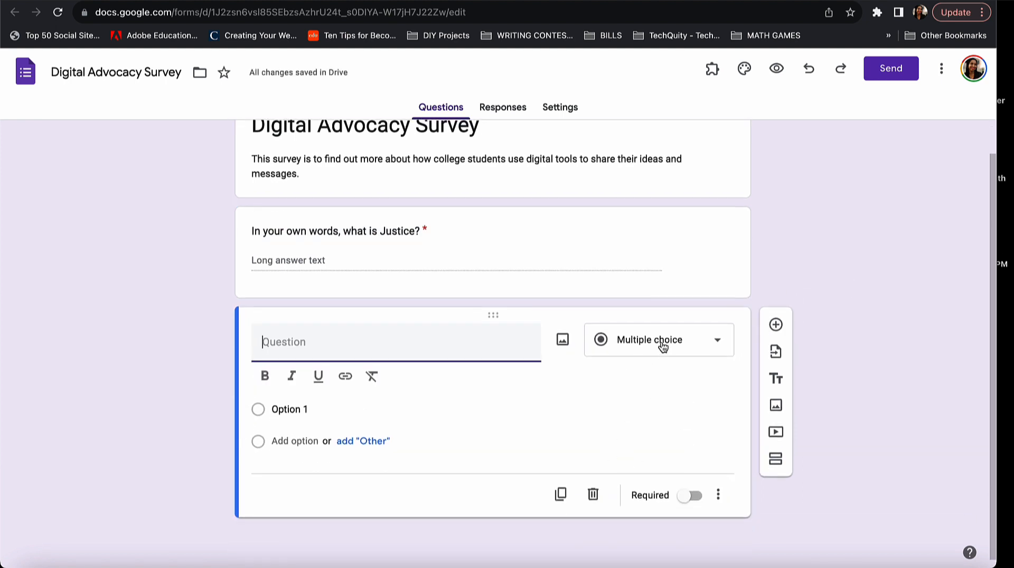
left_click(715, 343)
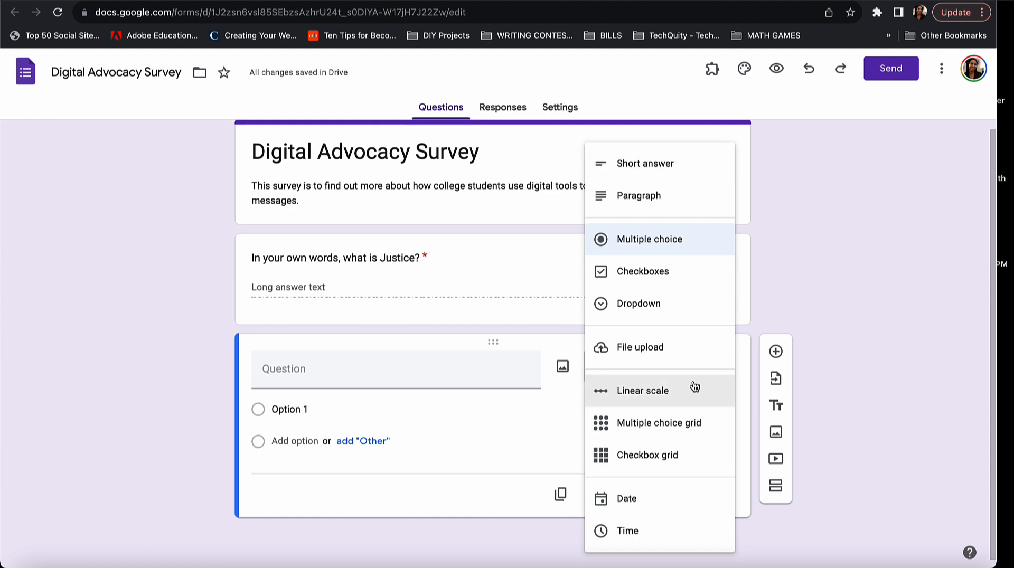
left_click(666, 389)
left_click(438, 372)
type("On a ")
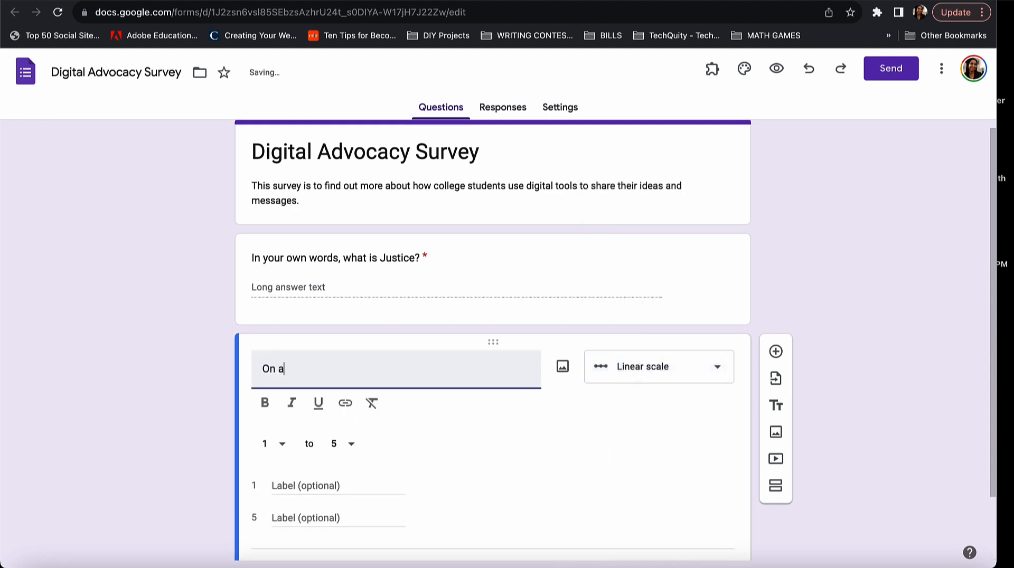
type("scale")
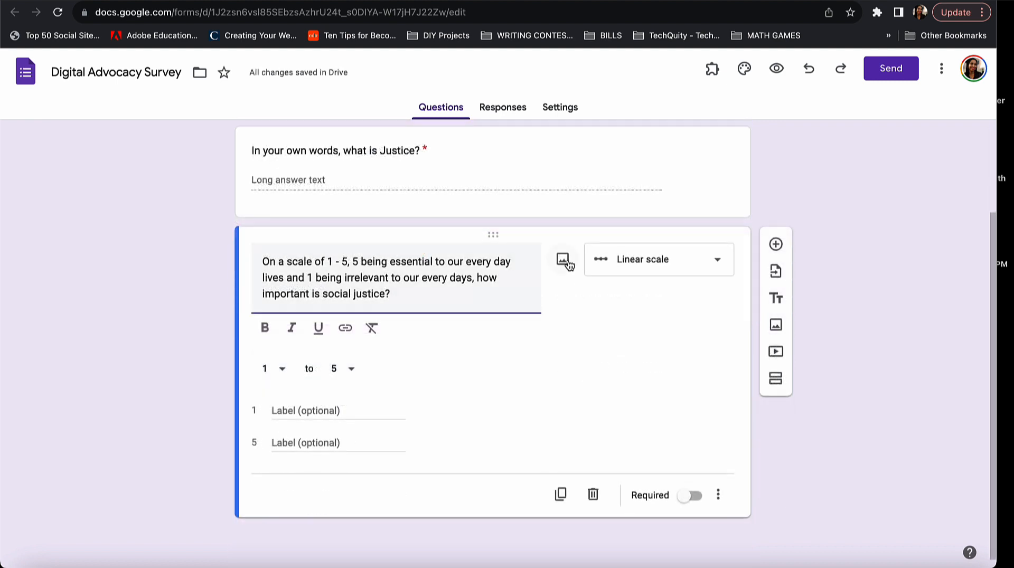
left_click(289, 411)
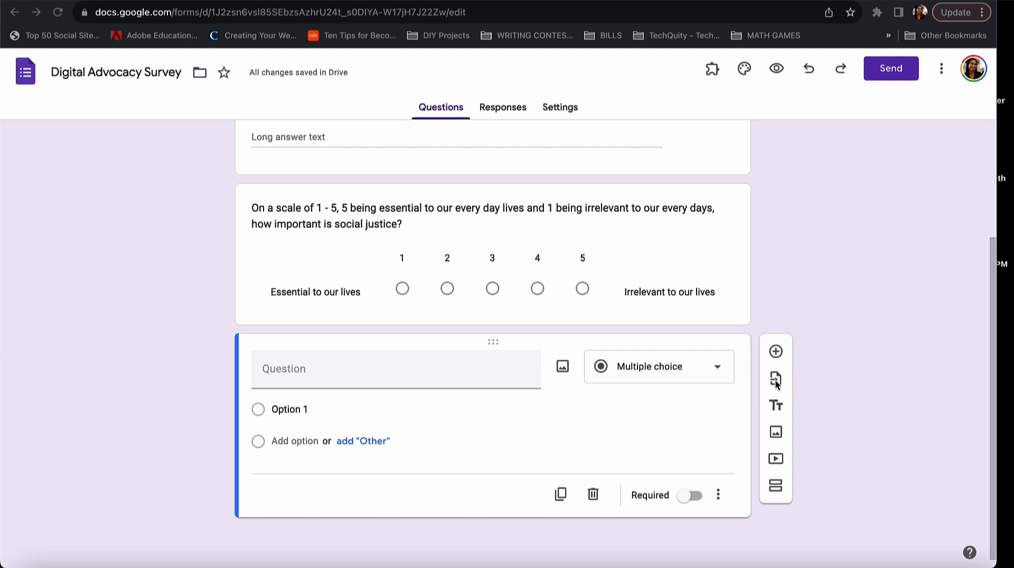
Paste the third question about today's most important social justice issue, answered as a Paragraph.
left_click(781, 408)
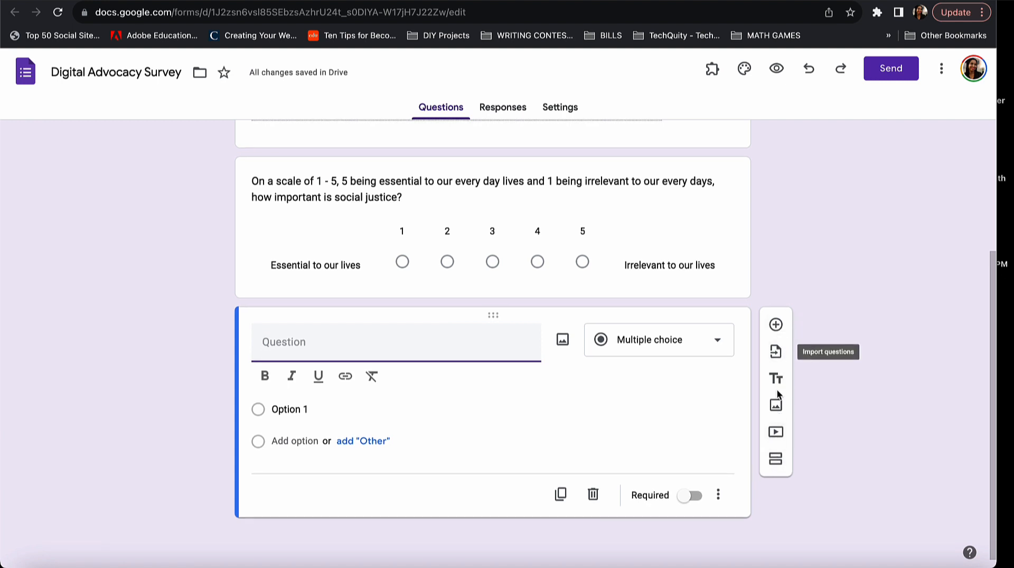
scroll(637, 370, "up", 4)
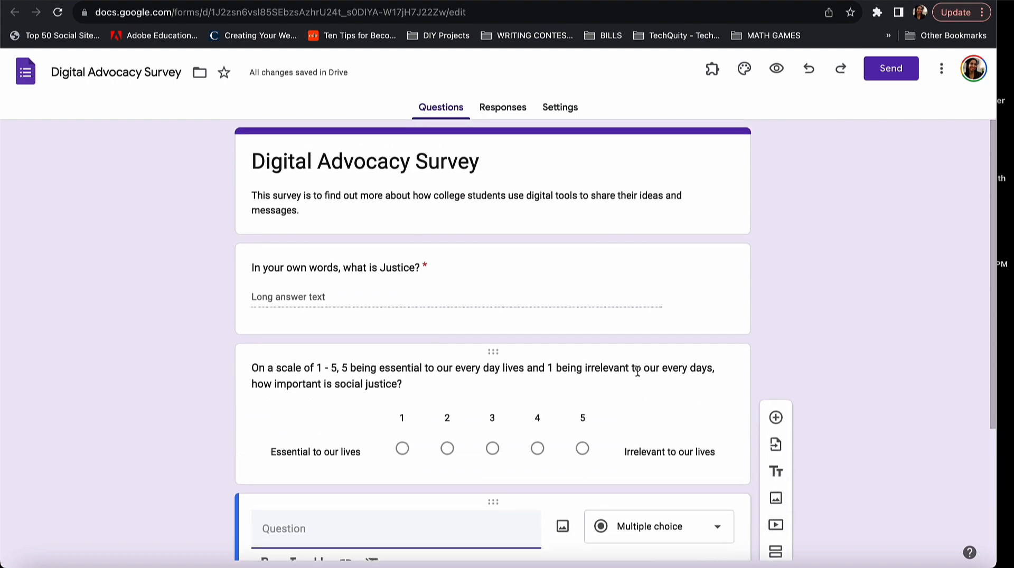
scroll(636, 371, "down", 4)
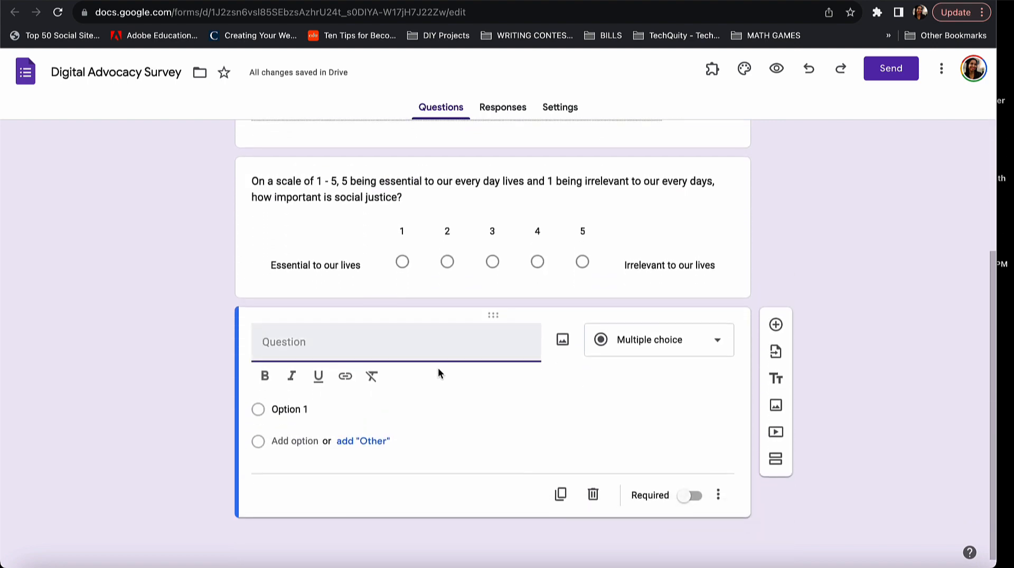
type("What do you think is the most important social justice issue of our time? (Examples: Climate Change, Anti-racism, Defund the Police, Roe v. Wade).")
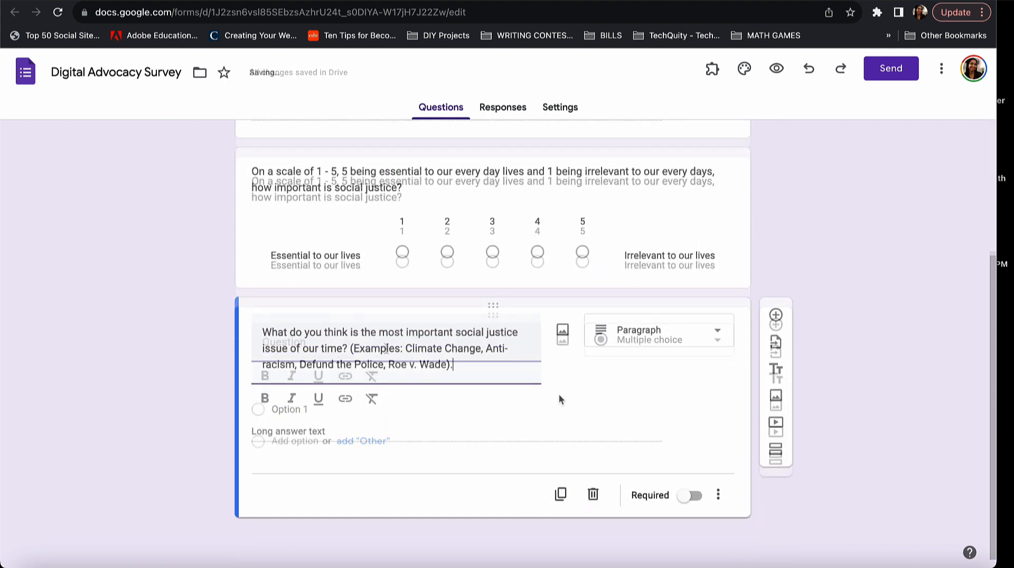
scroll(591, 383, "up", 4)
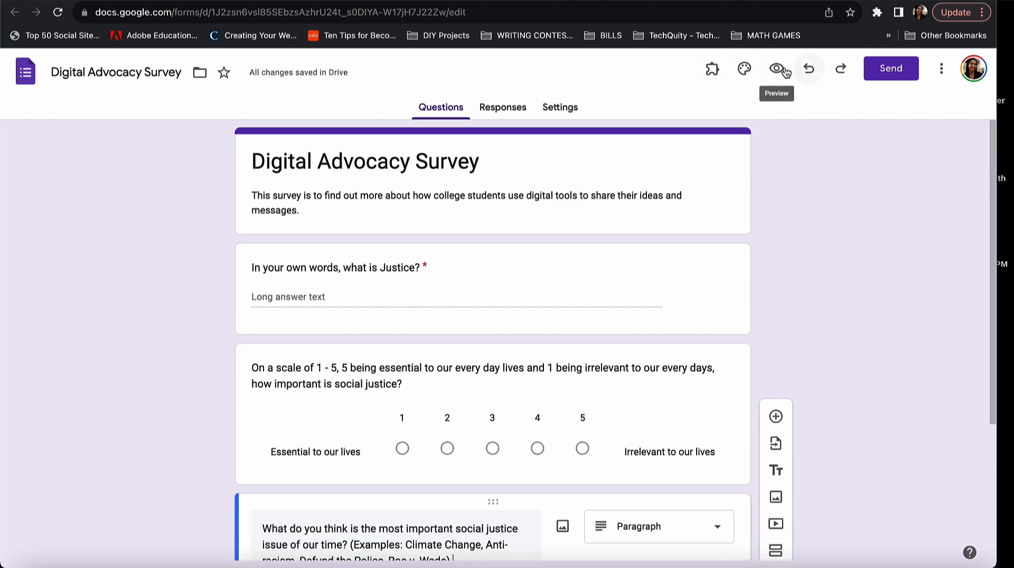
left_click(744, 71)
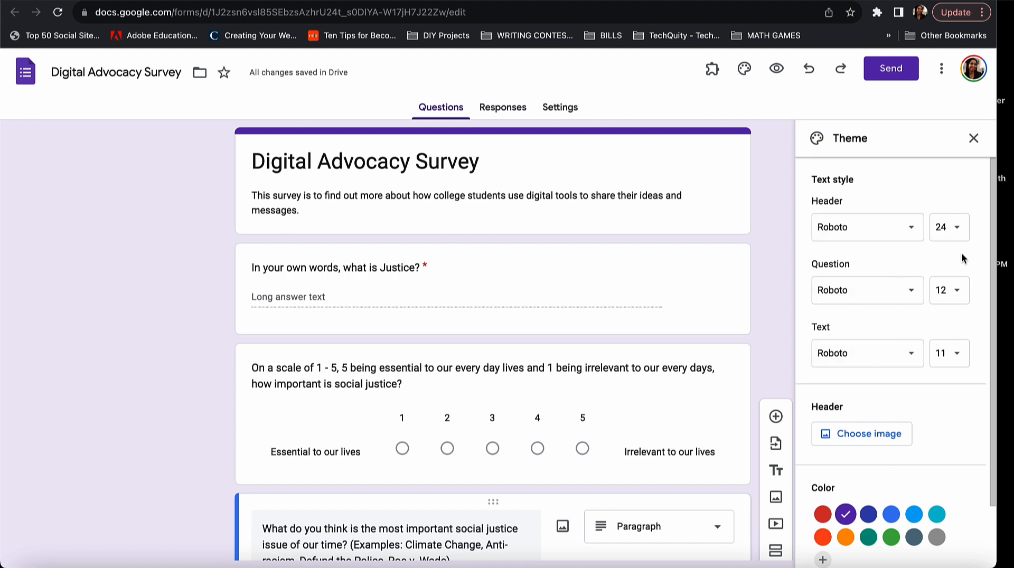
scroll(923, 375, "down", 2)
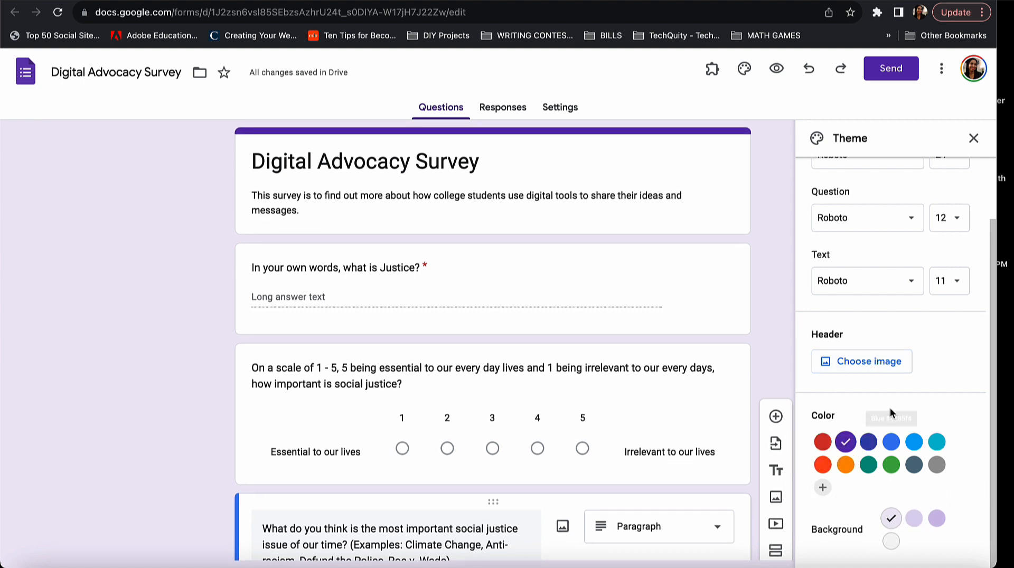
scroll(891, 520, "up", 2)
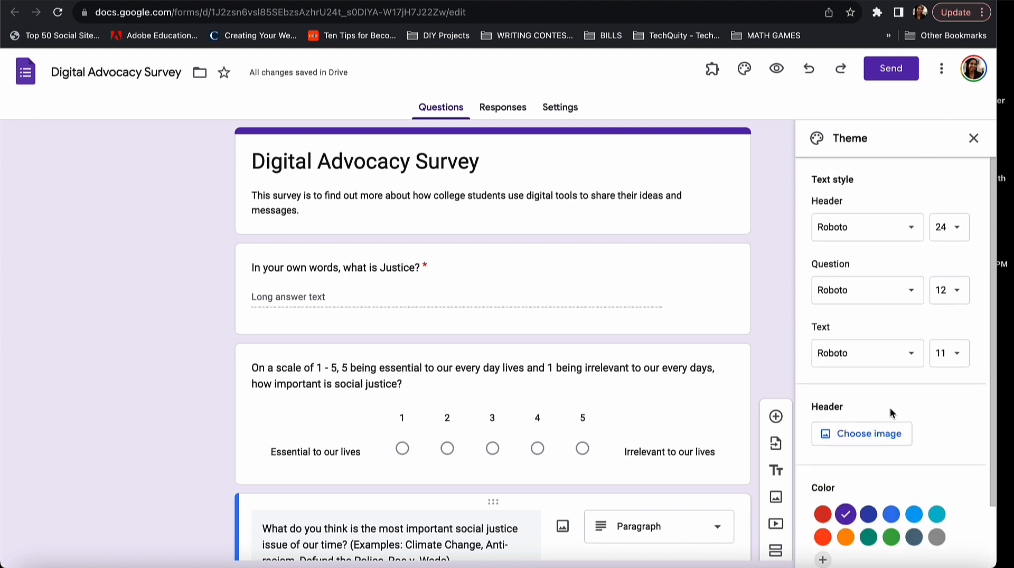
left_click(973, 139)
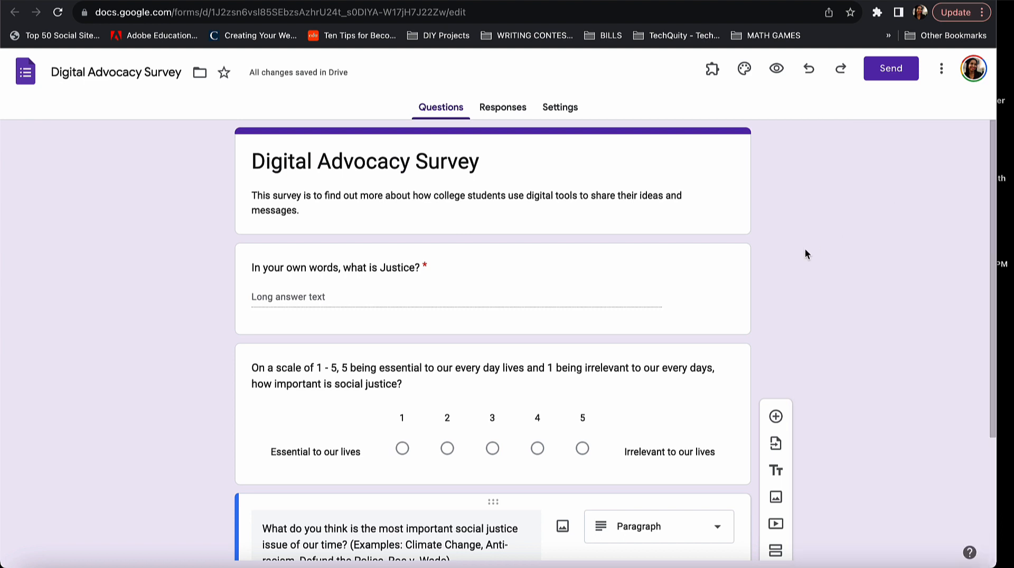
Copy the survey's shortened forms.gle link from the Send dialog's link tab.
scroll(756, 304, "down", 3)
scroll(755, 304, "up", 3)
left_click(897, 79)
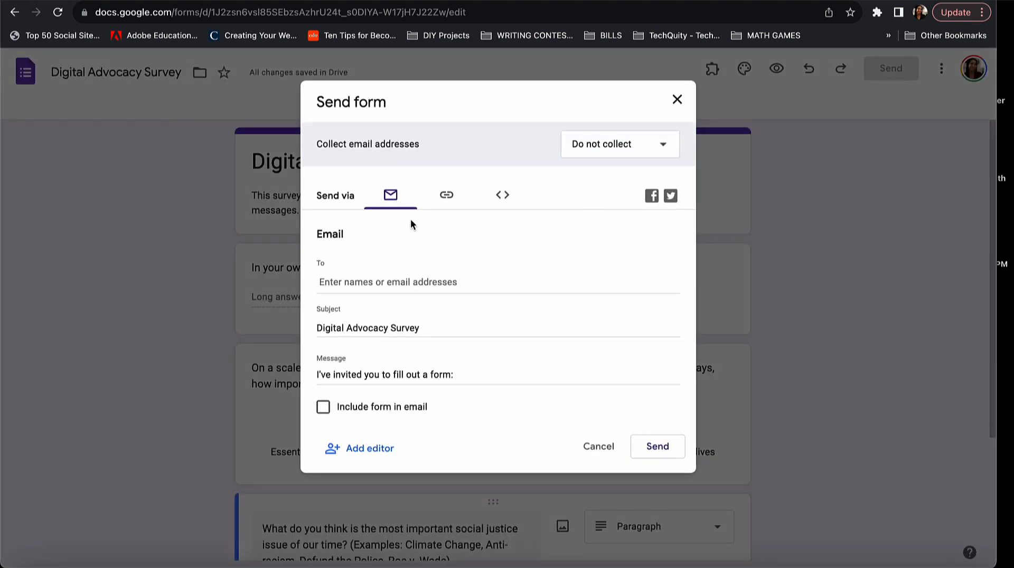
left_click(445, 199)
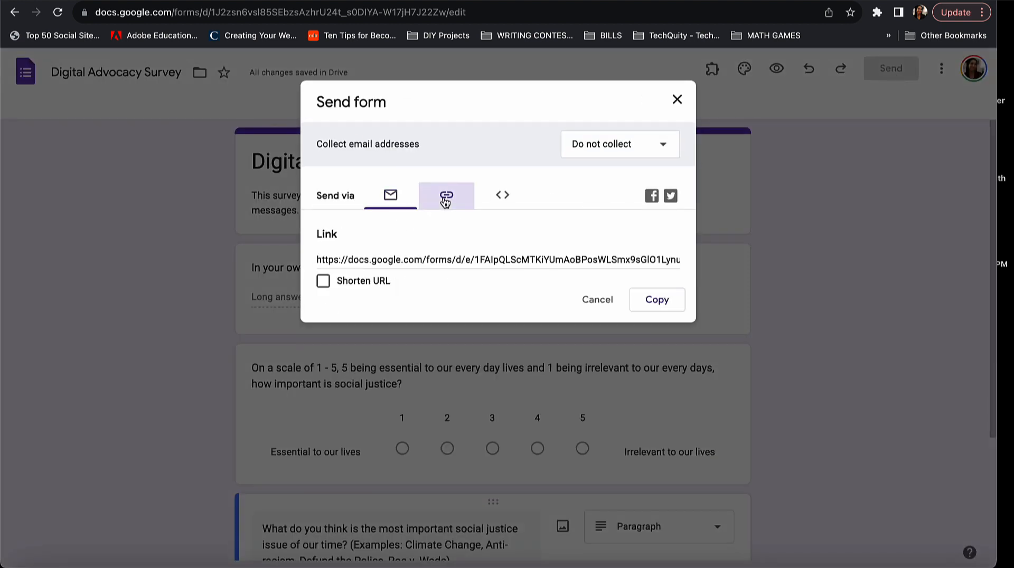
left_click(323, 281)
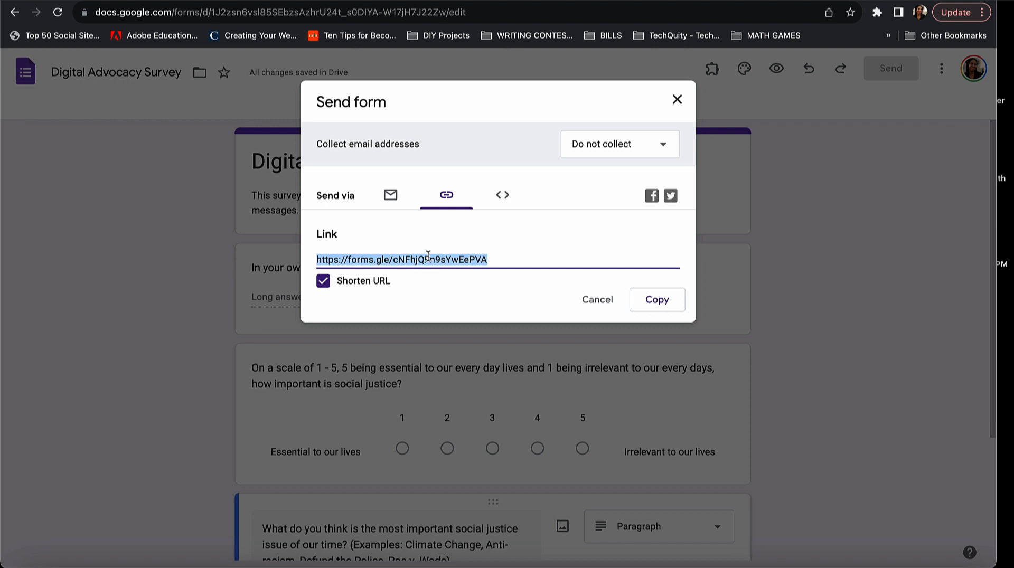
left_click(673, 310)
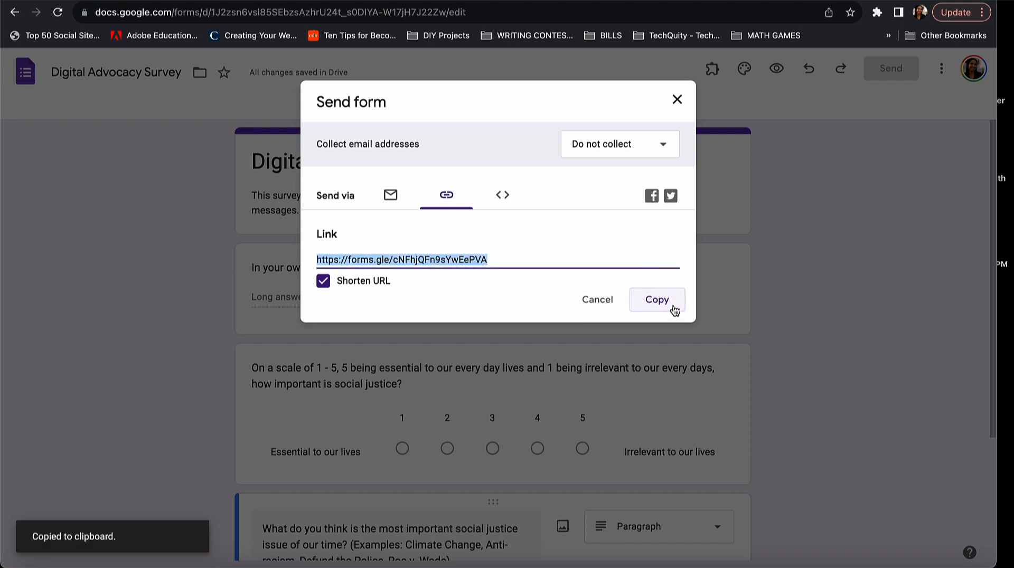
left_click(677, 101)
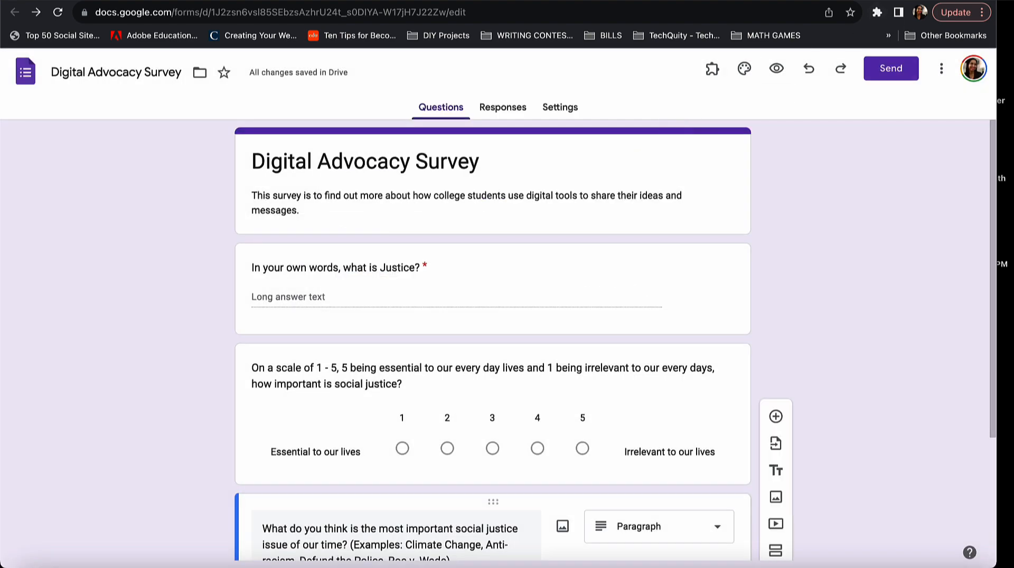
Load the live survey in a new browser tab from the copied short link.
key("ctrl+t")
key("ctrl+v")
key("Return")
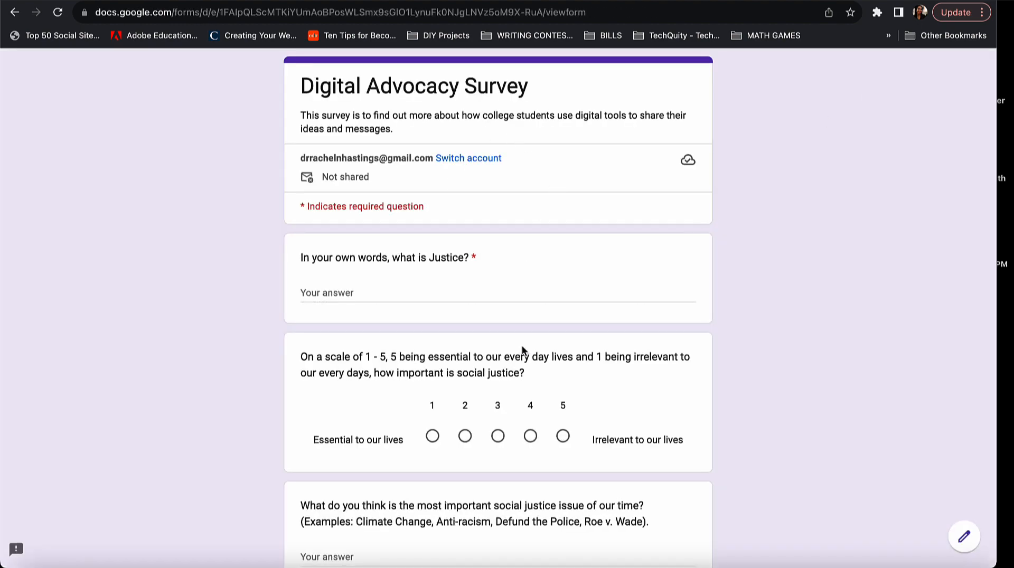
scroll(522, 351, "down", 3)
scroll(521, 351, "up", 3)
Submit a test response defining justice, rating social justice 5, and naming Anti-racism.
left_click(403, 294)
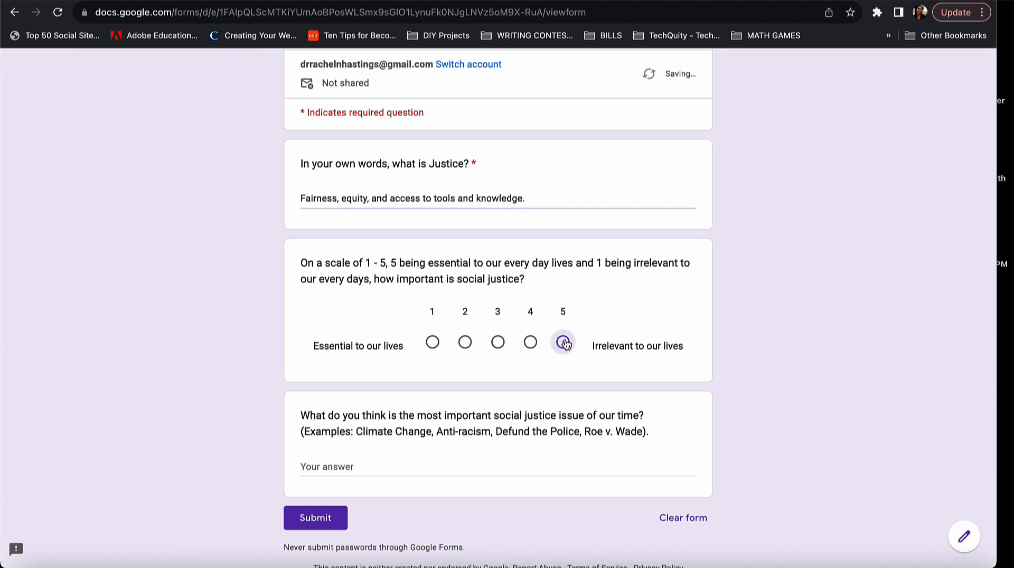
left_click(563, 342)
scroll(429, 424, "down", 2)
left_click(416, 425)
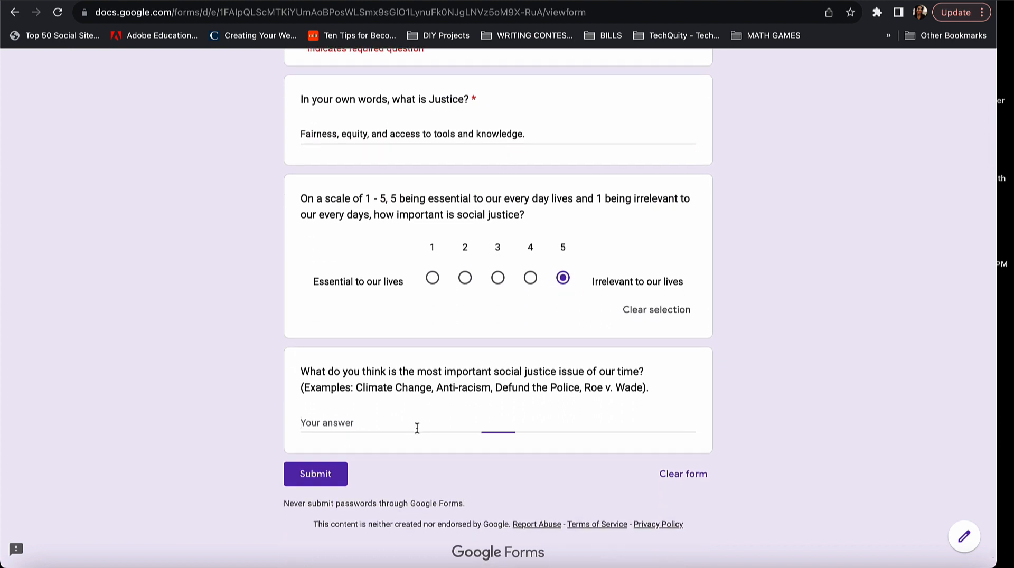
type("Anti-racism")
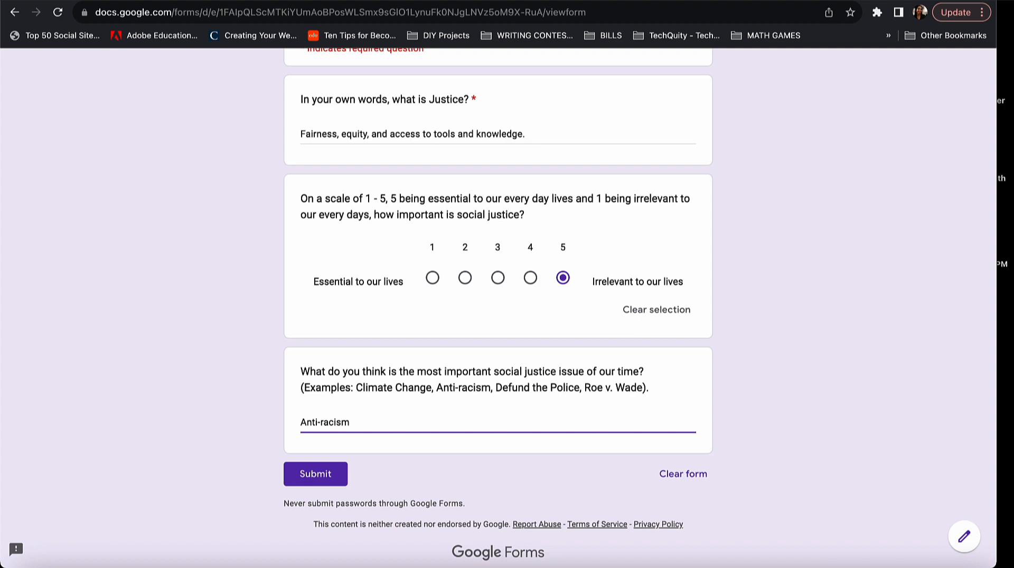
left_click(315, 474)
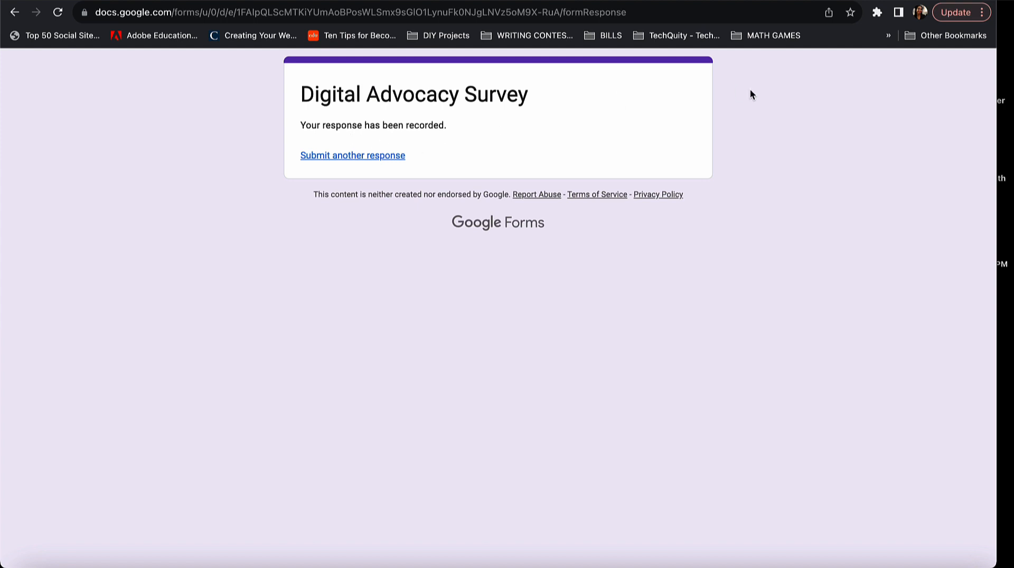
left_click(823, 1)
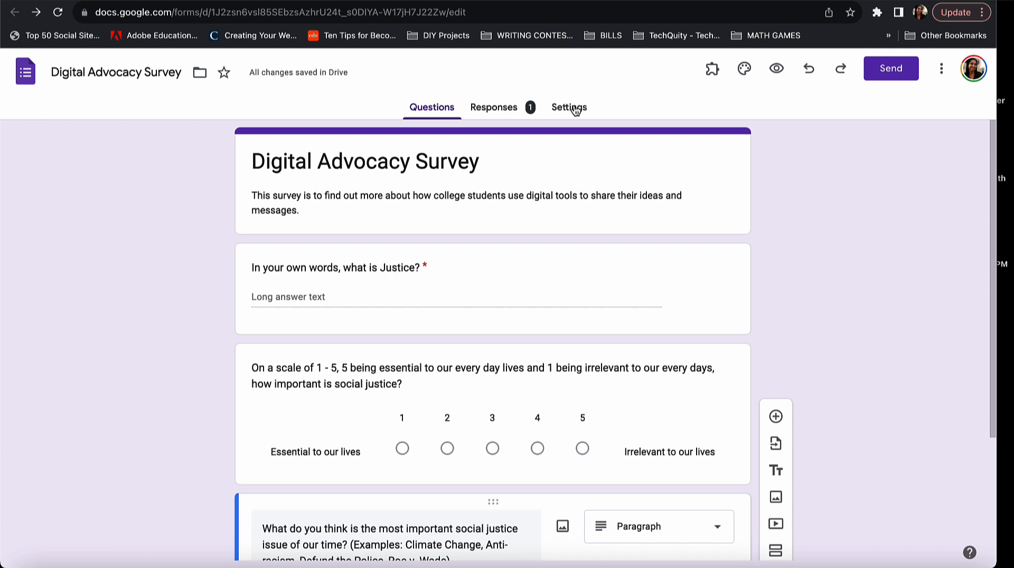
Review the Responses summary: the justice definition, a 100% bar at rating 5, and Anti-racism.
left_click(524, 107)
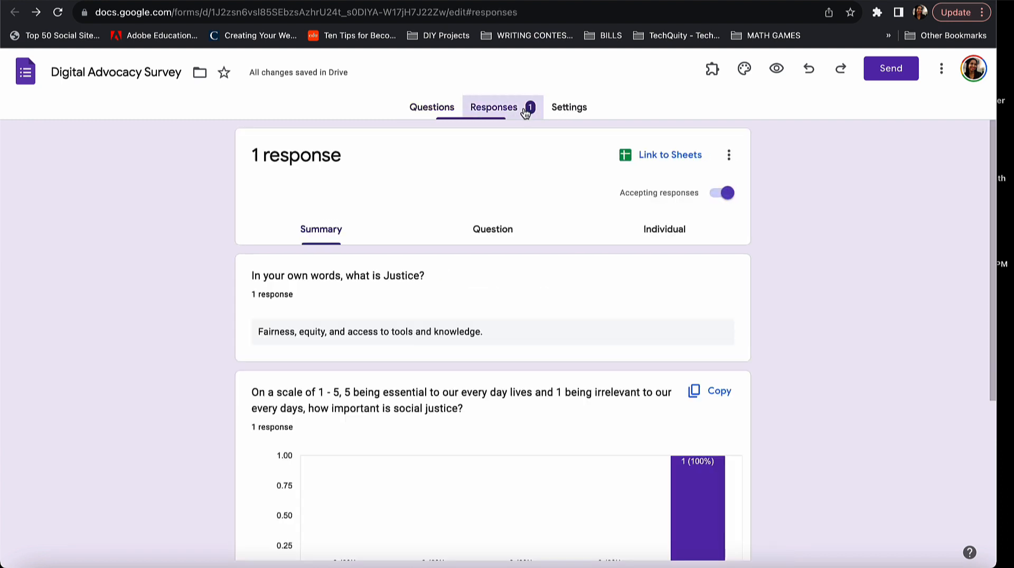
scroll(532, 221, "down", 1)
scroll(535, 256, "down", 3)
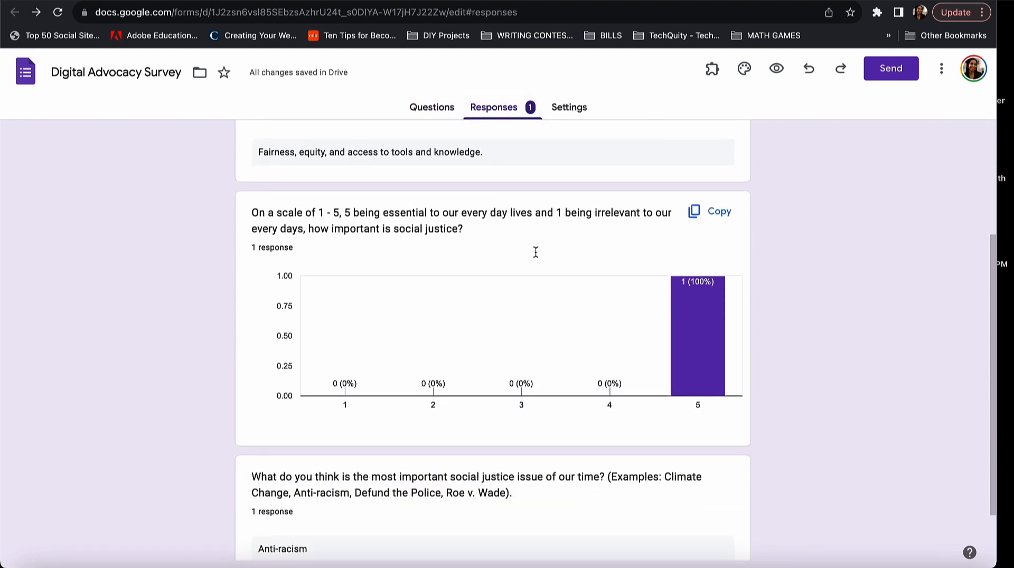
scroll(535, 256, "up", 3)
scroll(535, 257, "up", 1)
scroll(535, 257, "down", 1)
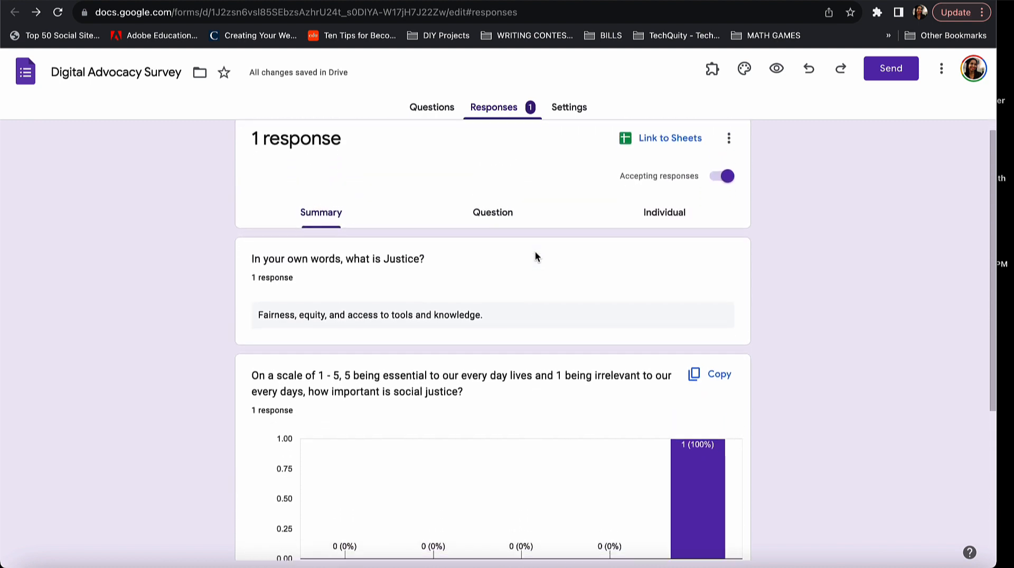
scroll(535, 256, "down", 2)
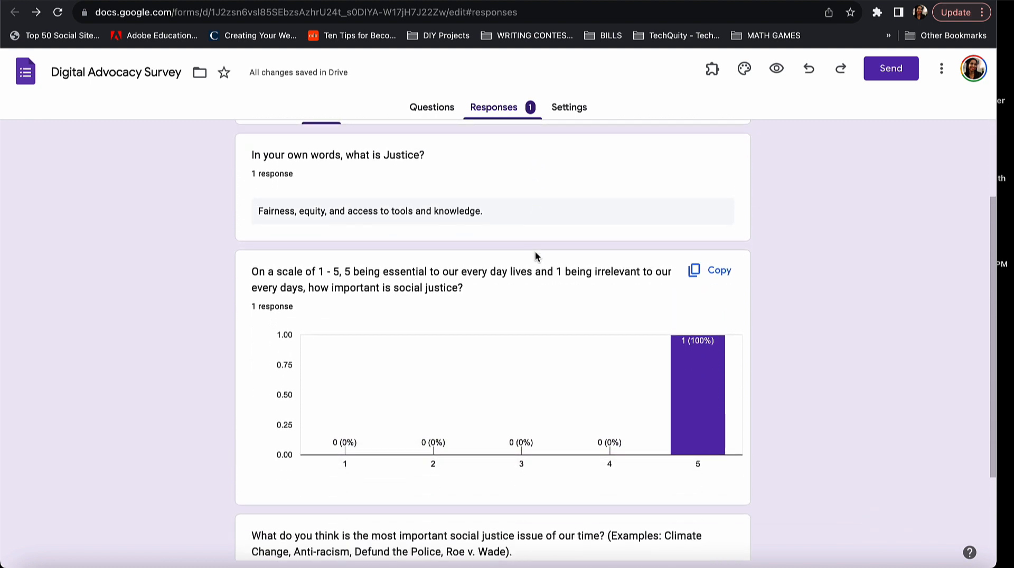
scroll(535, 257, "down", 1)
scroll(535, 257, "down", 3)
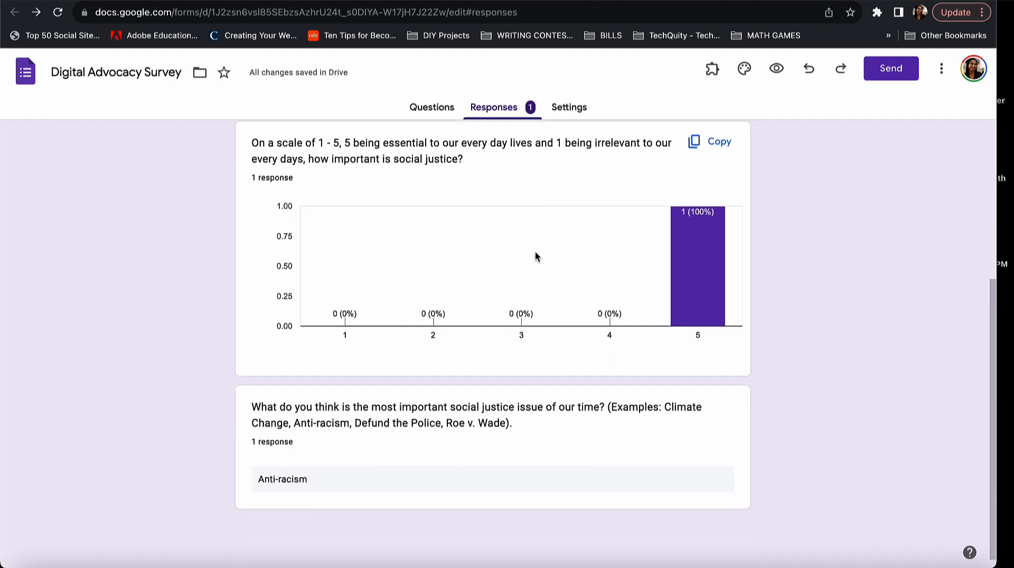
scroll(536, 256, "up", 5)
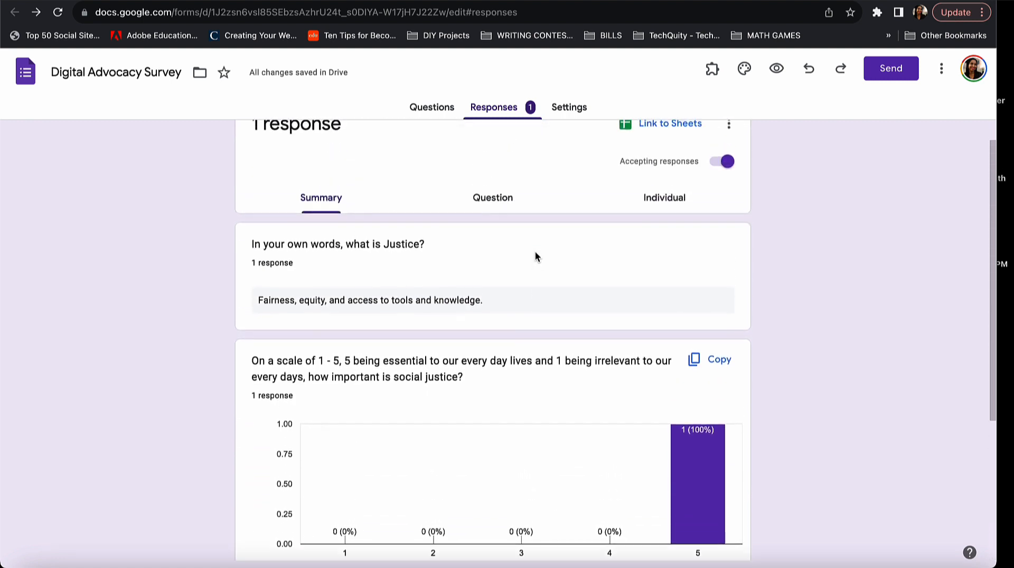
scroll(535, 256, "down", 5)
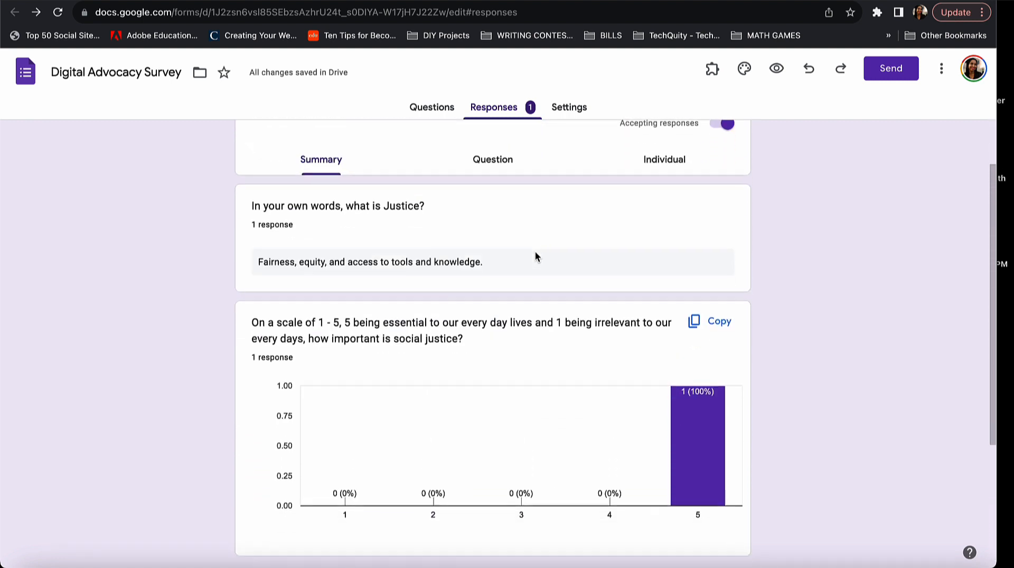